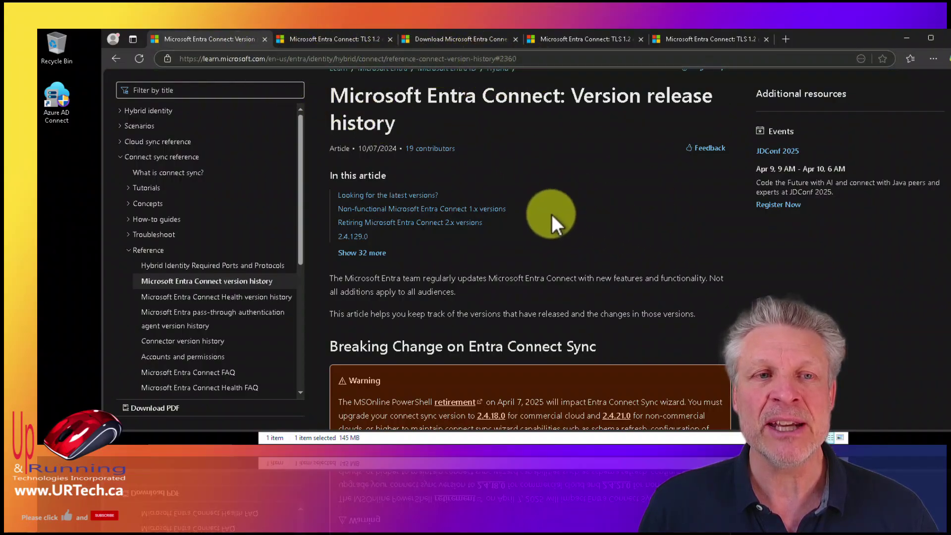
# Switch to the TLS 1.2 enforcement article and locate the PowerShell script that enables TLS 1.2
pyautogui.scroll(-5, 589, 241)
pyautogui.scroll(-6, 727, 276)
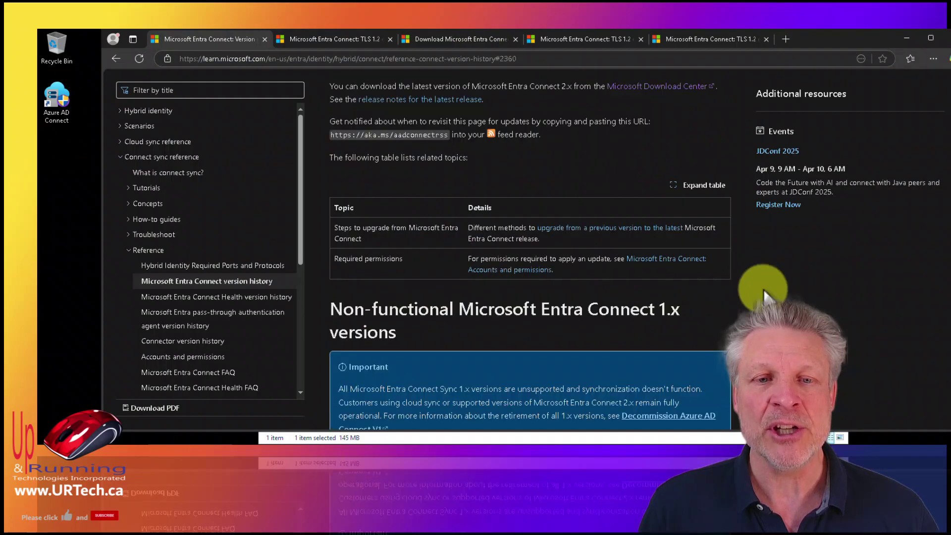
pyautogui.scroll(6, 528, 159)
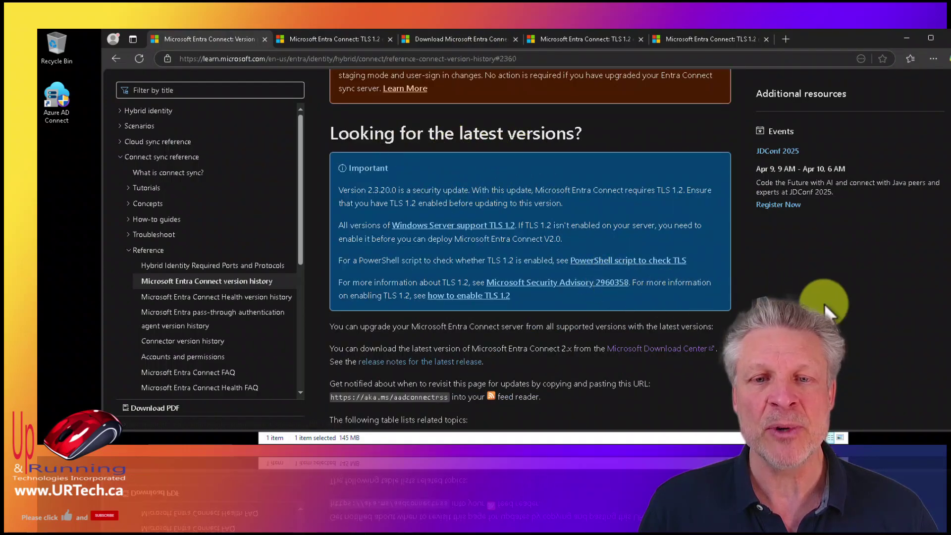
pyautogui.hotkey('ctrl', 'Tab')
pyautogui.scroll(-5, 612, 226)
pyautogui.moveTo(402, 190); pyautogui.dragTo(559, 189)
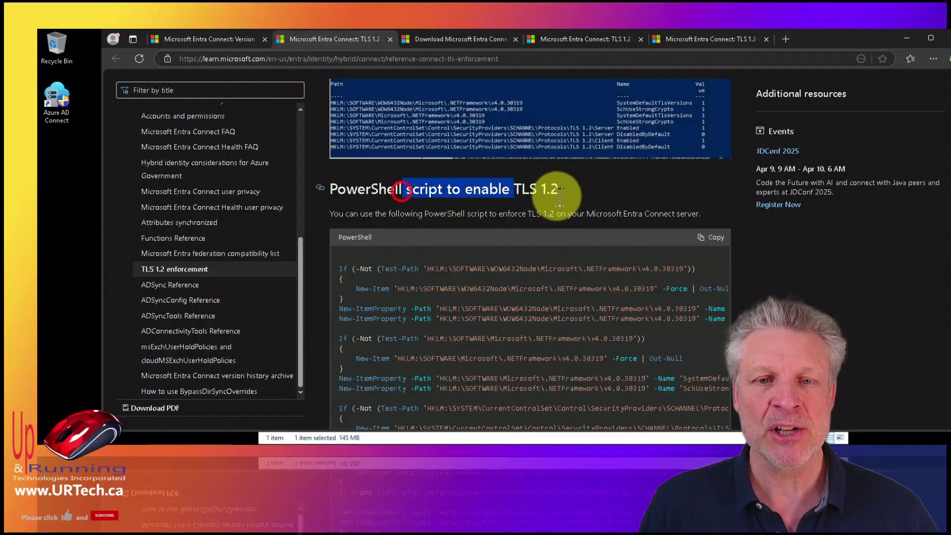
# Copy the TLS 1.2 enablement script and bring up the Win+X quick access menu
pyautogui.scroll(-2, 619, 256)
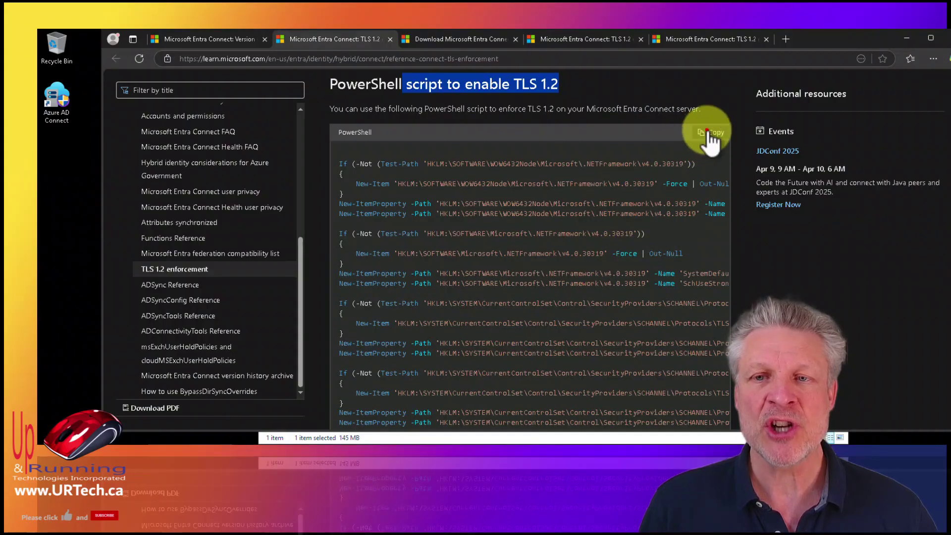
pyautogui.click(709, 133)
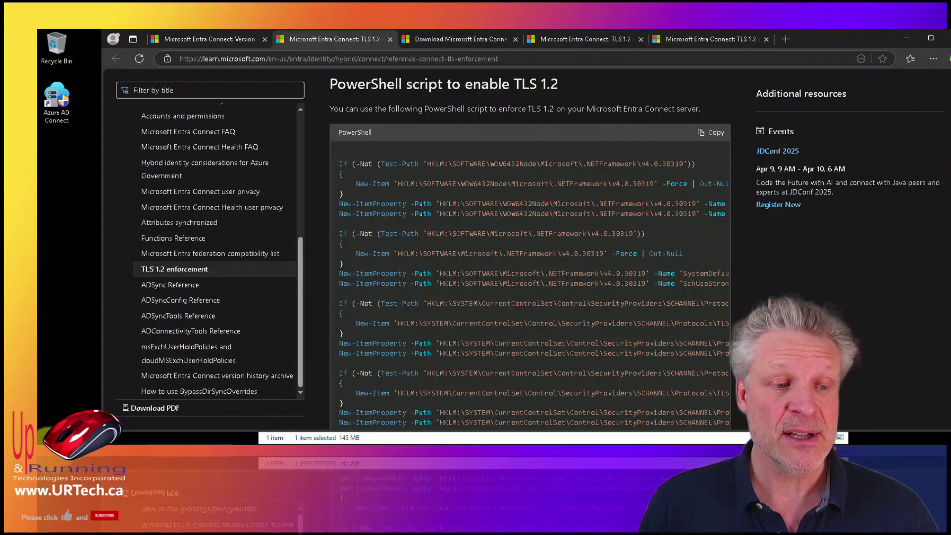
pyautogui.press('super+x')
# Run the copied script in an admin PowerShell, confirming TLS 1.2 is enabled pending a server restart
pyautogui.click(112, 311)
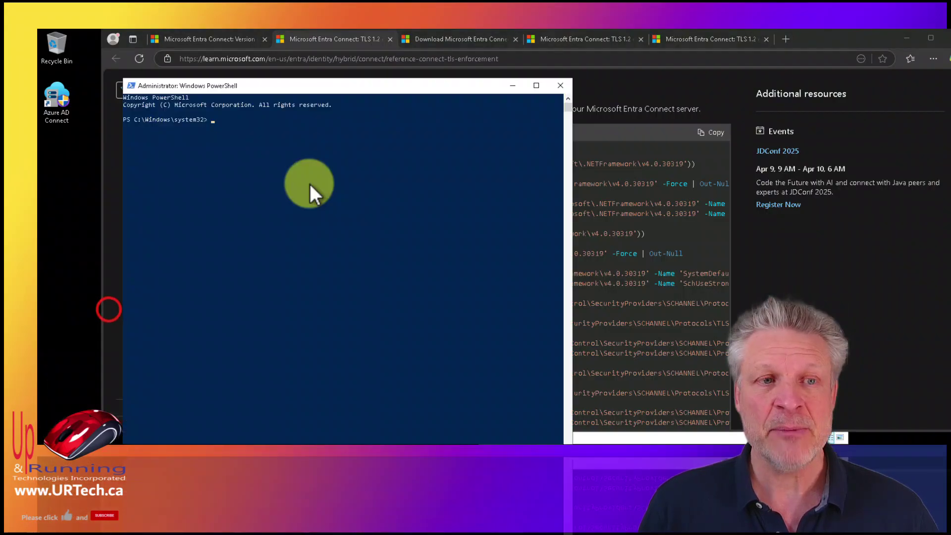
pyautogui.rightClick(310, 183)
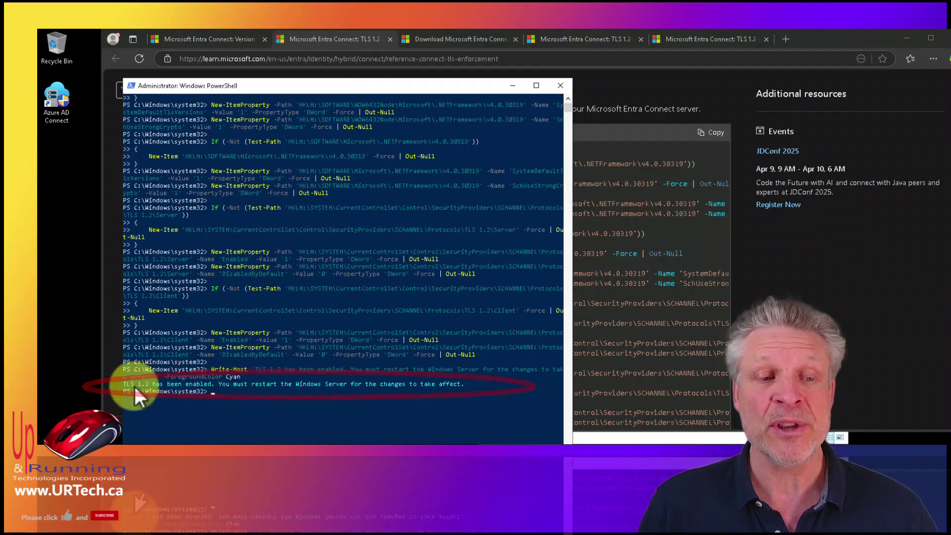
pyautogui.moveTo(131, 385); pyautogui.dragTo(173, 384)
pyautogui.click(261, 397)
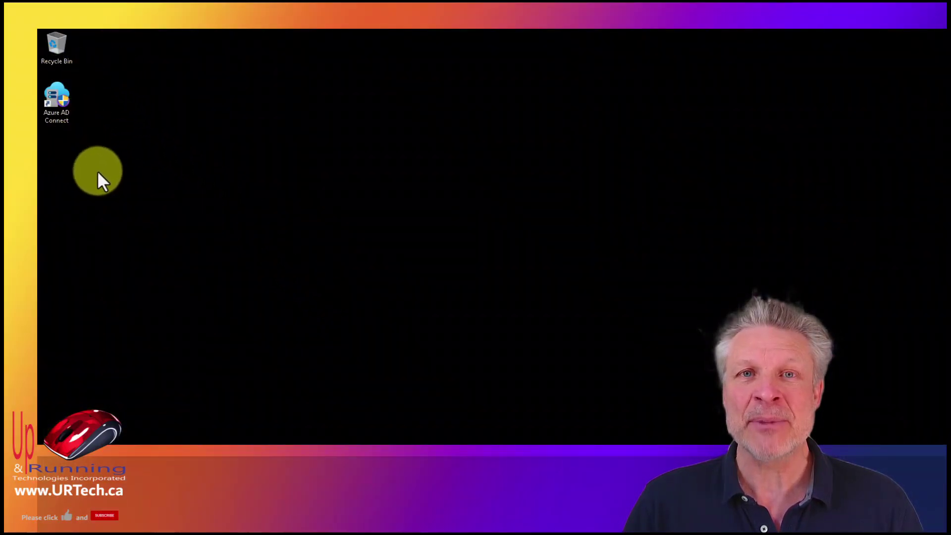
# Launch Azure AD Connect as administrator and proceed to view and export the current configuration
pyautogui.doubleClick(57, 100)
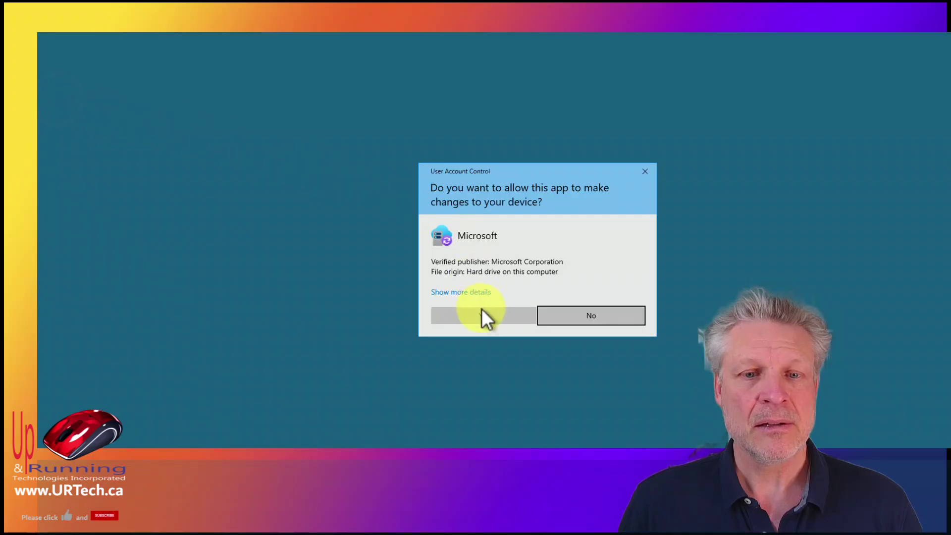
pyautogui.click(484, 315)
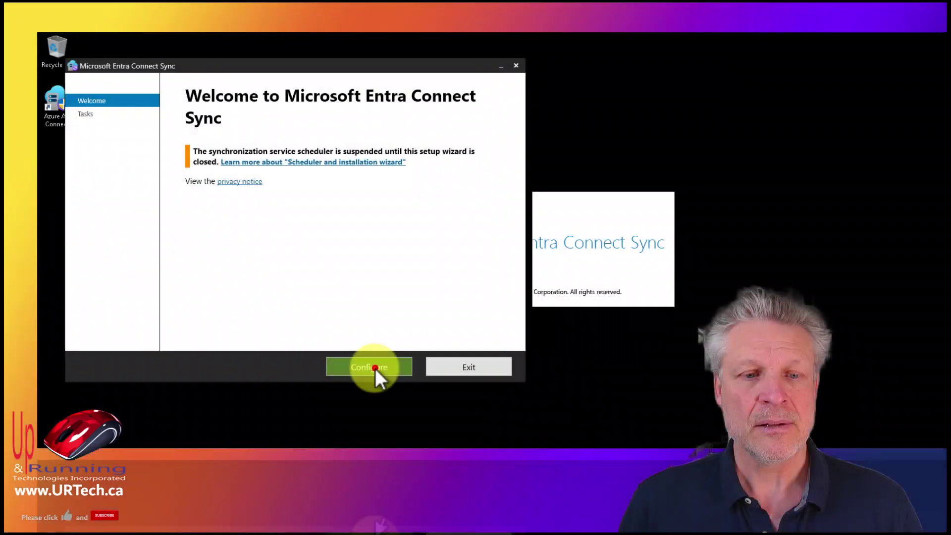
pyautogui.click(374, 366)
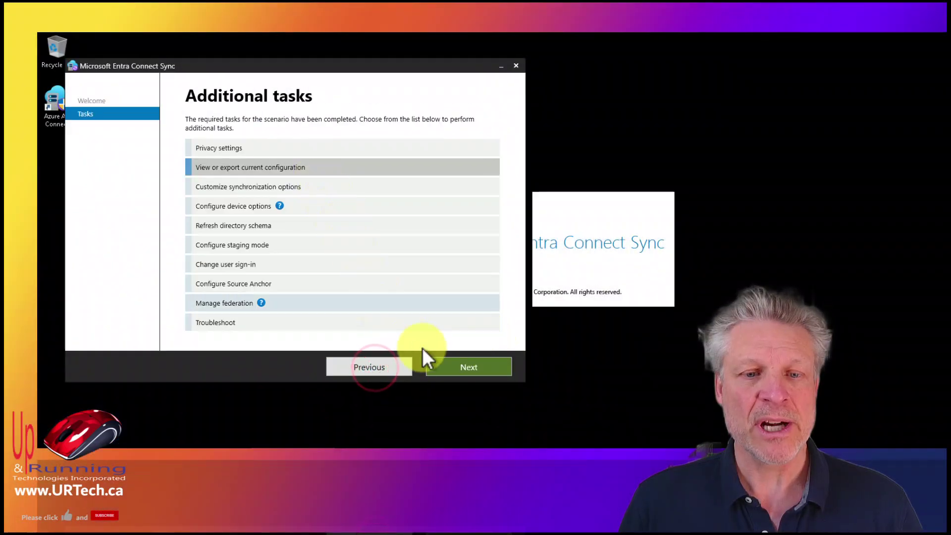
pyautogui.click(482, 371)
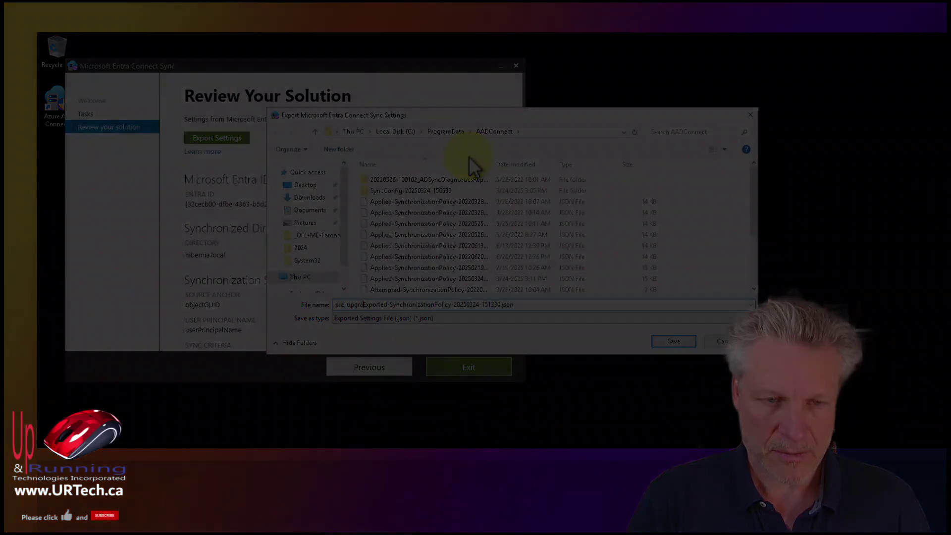
pyautogui.moveTo(438, 124); pyautogui.dragTo(652, 129)
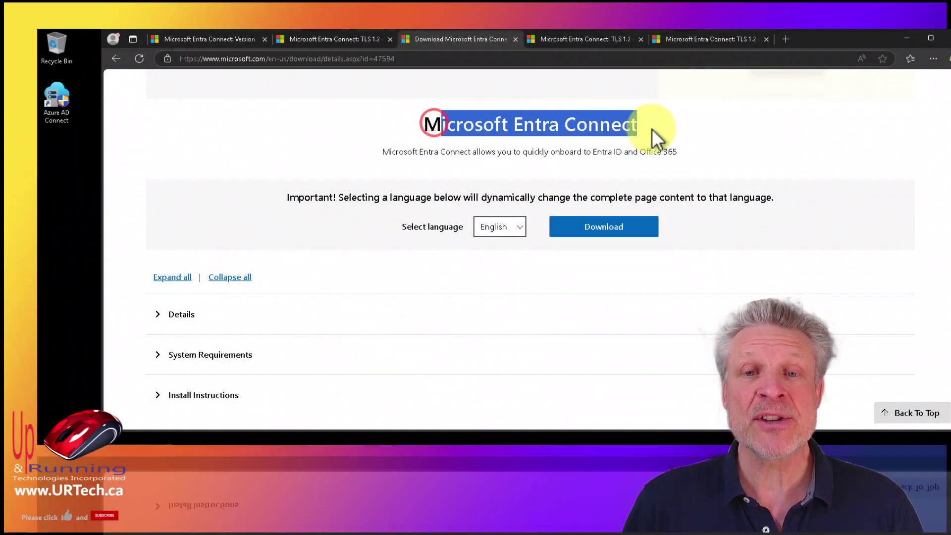
# Download AzureADConnect.msi (149,156 KB) from the Microsoft Entra Connect download page into Downloads
pyautogui.click(587, 129)
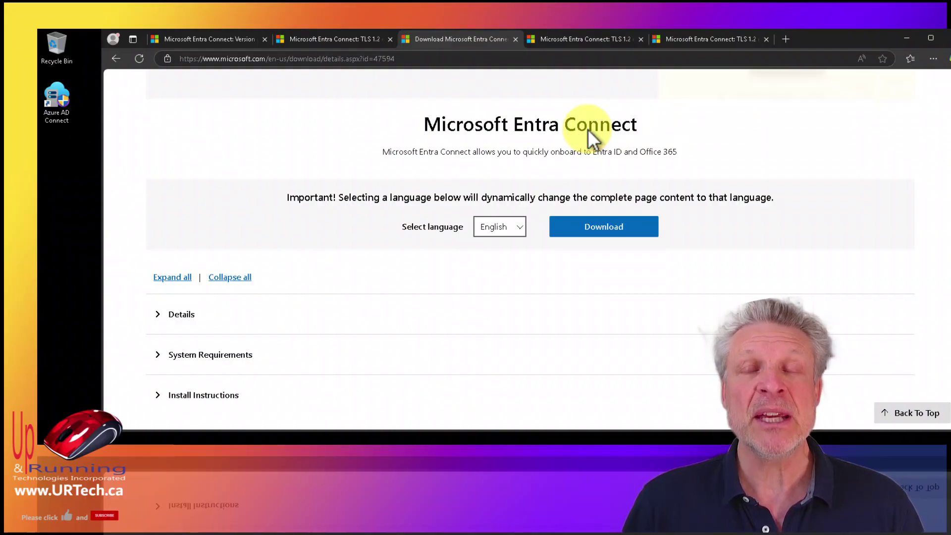
pyautogui.moveTo(574, 124); pyautogui.dragTo(501, 124)
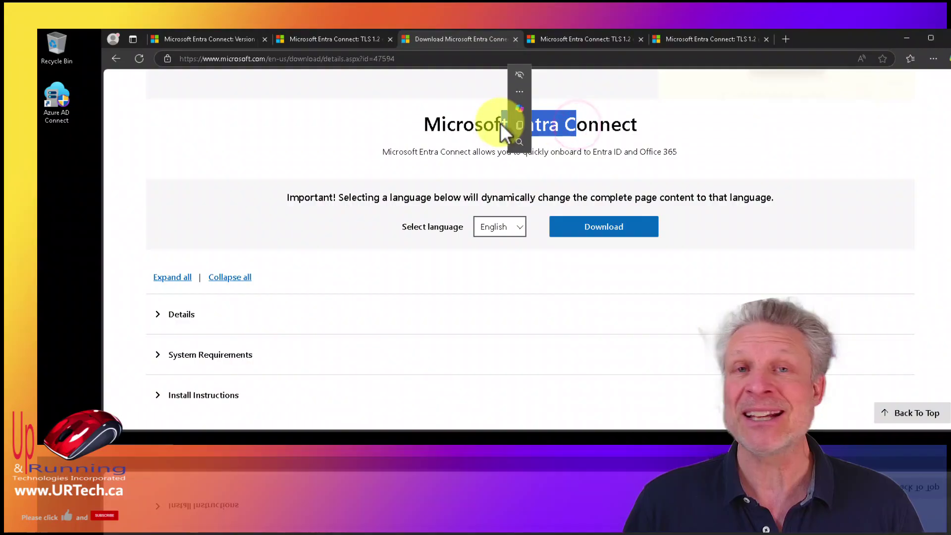
pyautogui.click(600, 129)
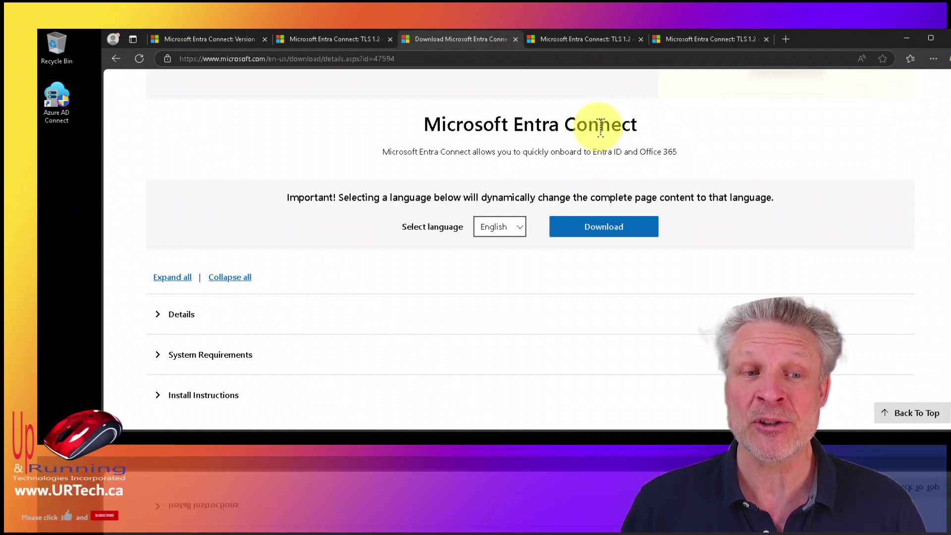
pyautogui.doubleClick(430, 58)
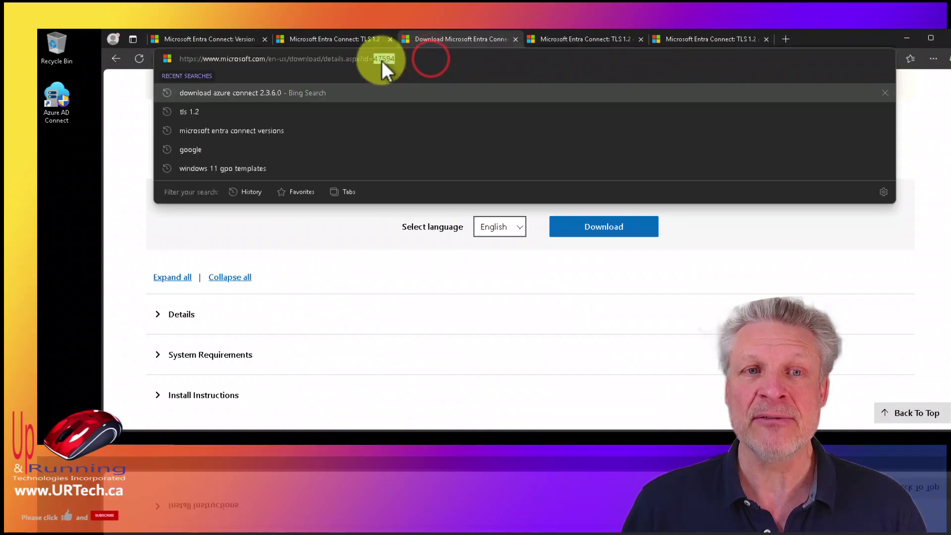
pyautogui.click(597, 285)
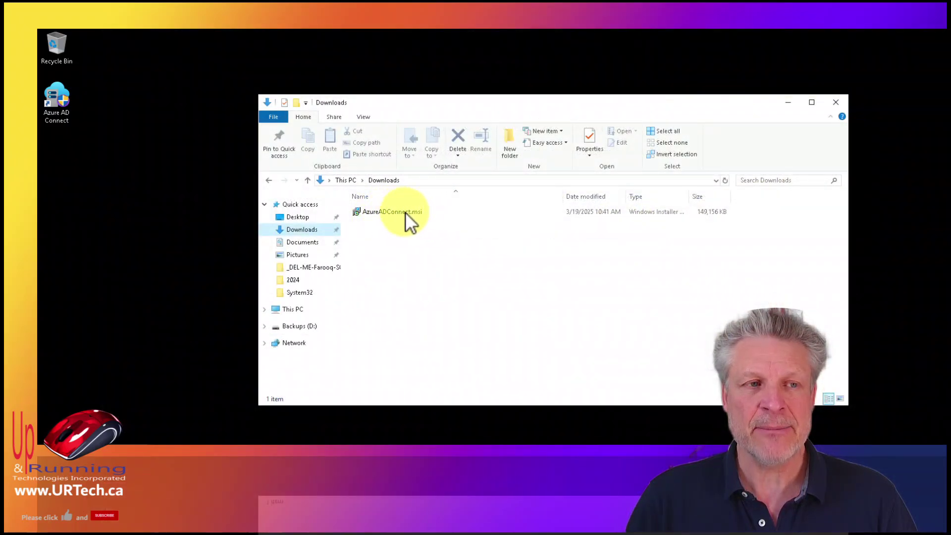
# Run AzureADConnect.msi, center the wizard, and accept the license terms and privacy notice
pyautogui.doubleClick(391, 212)
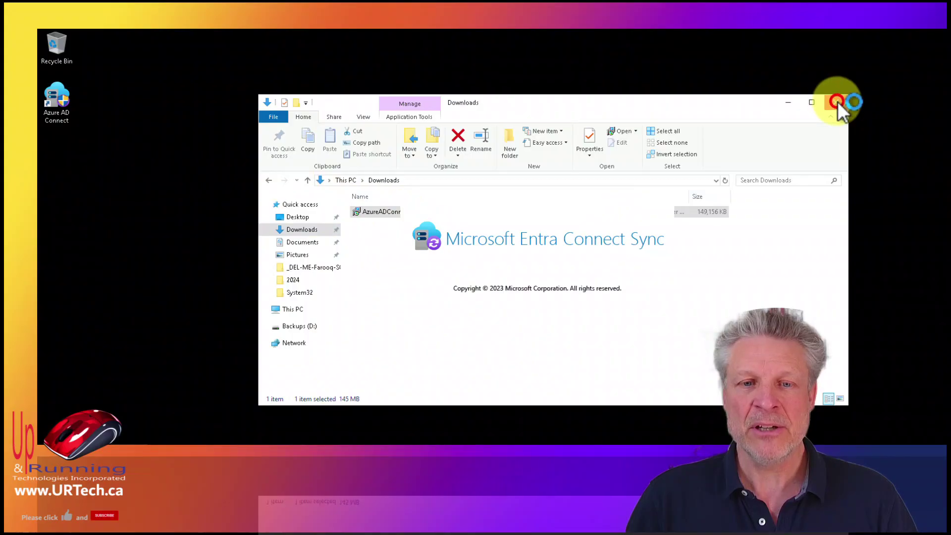
pyautogui.click(837, 103)
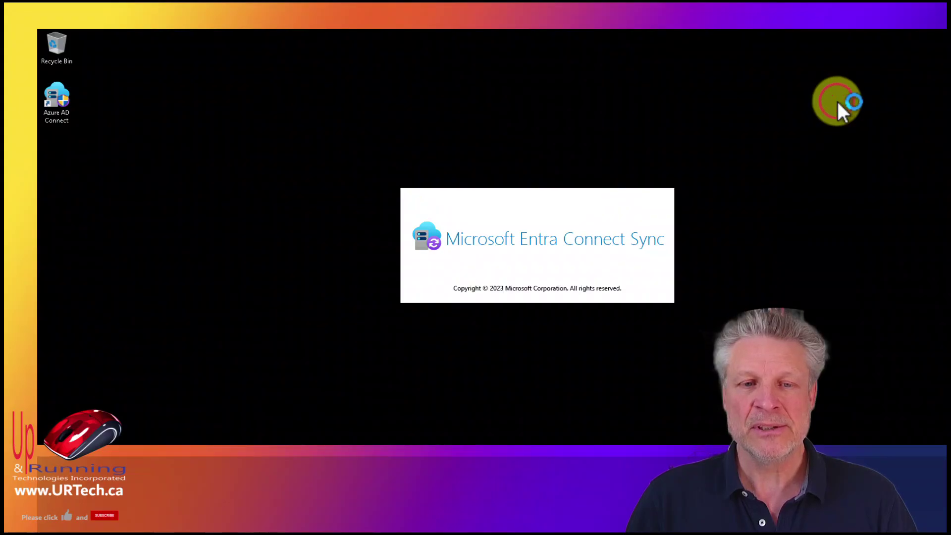
pyautogui.moveTo(325, 100); pyautogui.dragTo(416, 74)
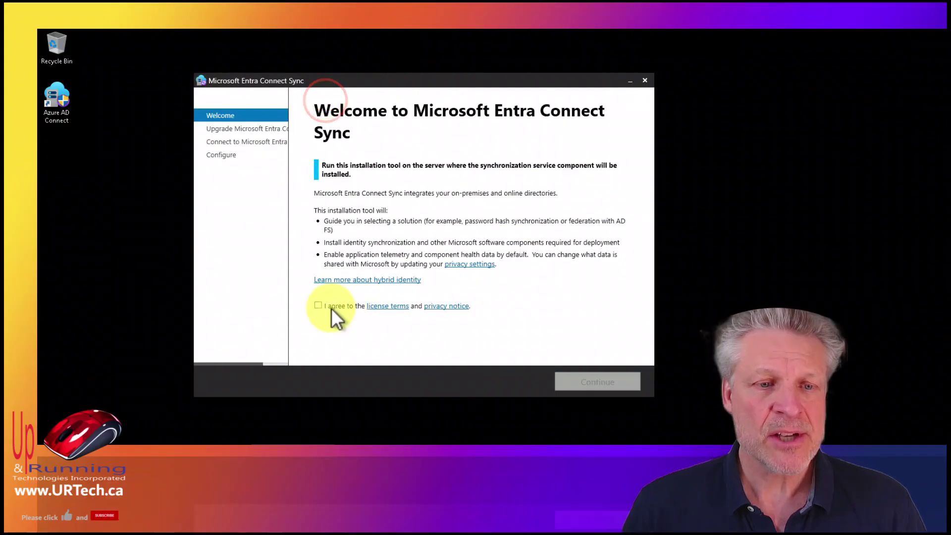
pyautogui.click(318, 305)
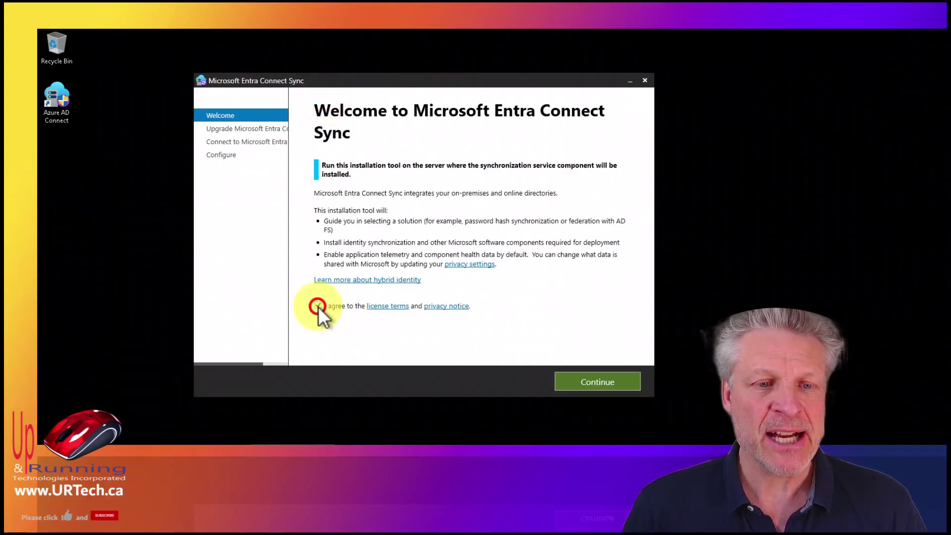
pyautogui.click(611, 379)
# Upgrade from Azure Active Directory Sync and exit the wizard once configuration completes
pyautogui.click(610, 379)
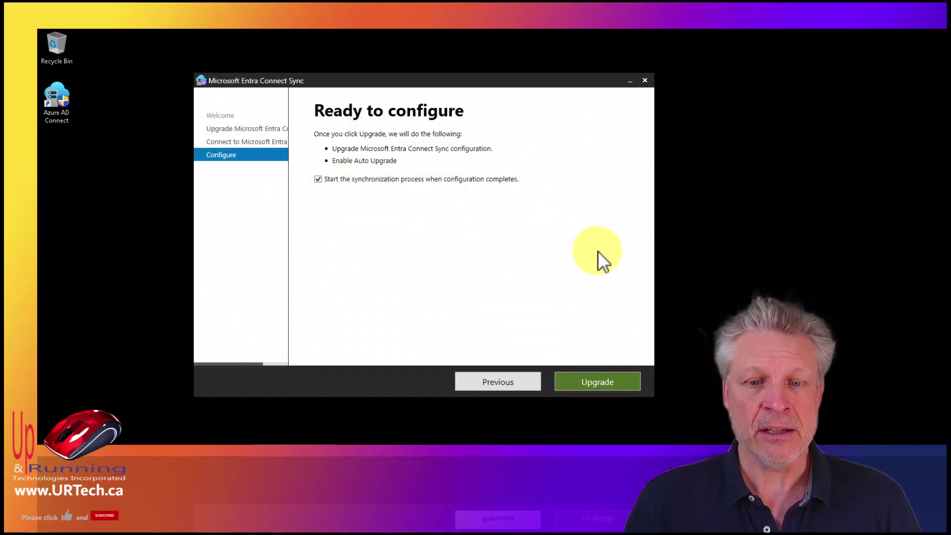
pyautogui.click(622, 381)
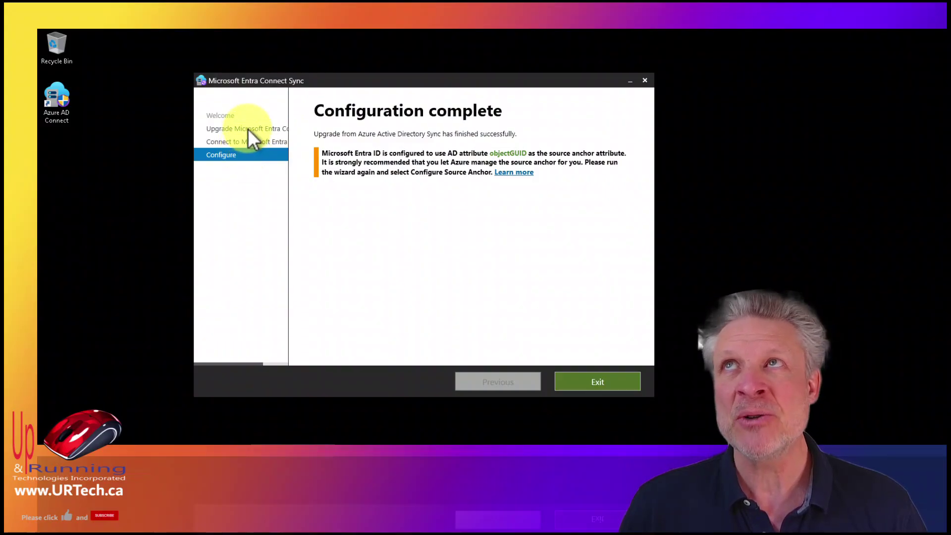
pyautogui.click(608, 382)
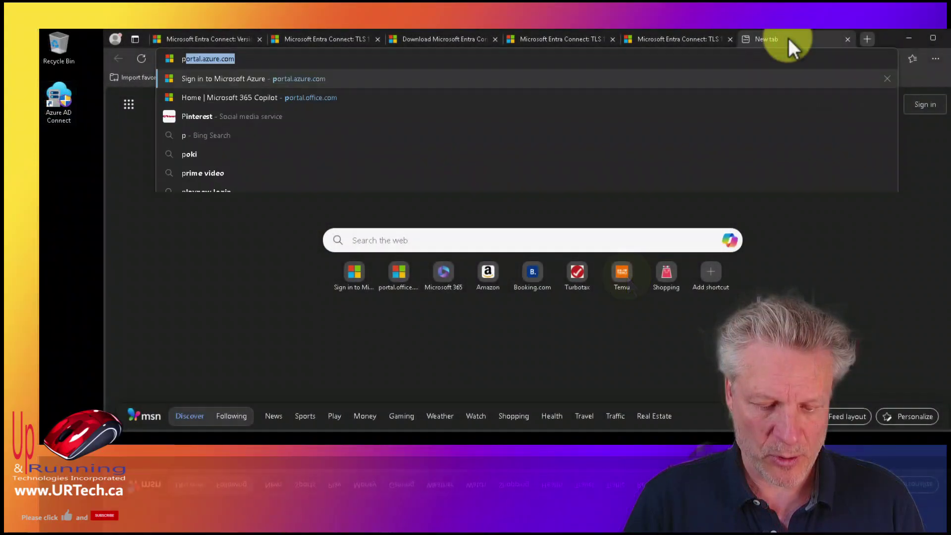
# In portal.azure.com, go to Microsoft Entra ID > Microsoft Entra Connect and open Connect Health
pyautogui.write('portl.azure.com/#home')
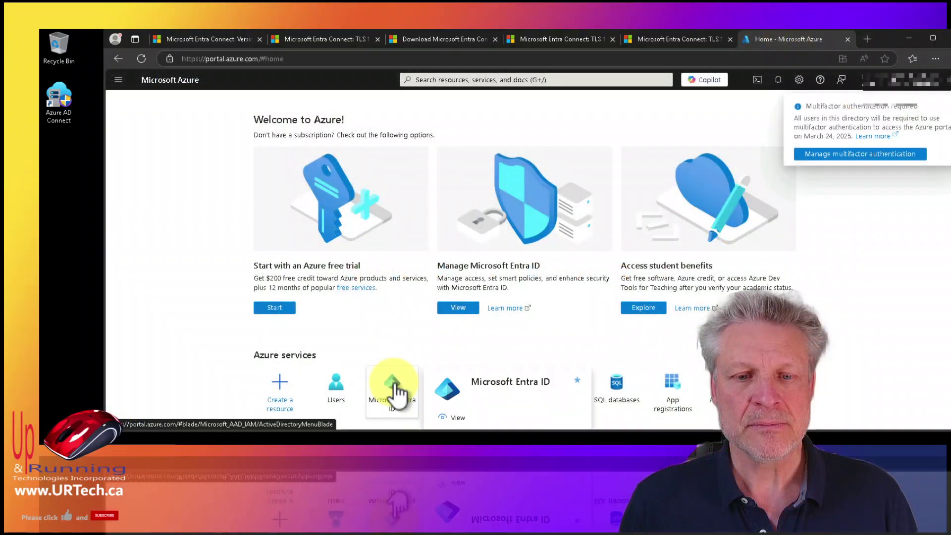
pyautogui.click(395, 386)
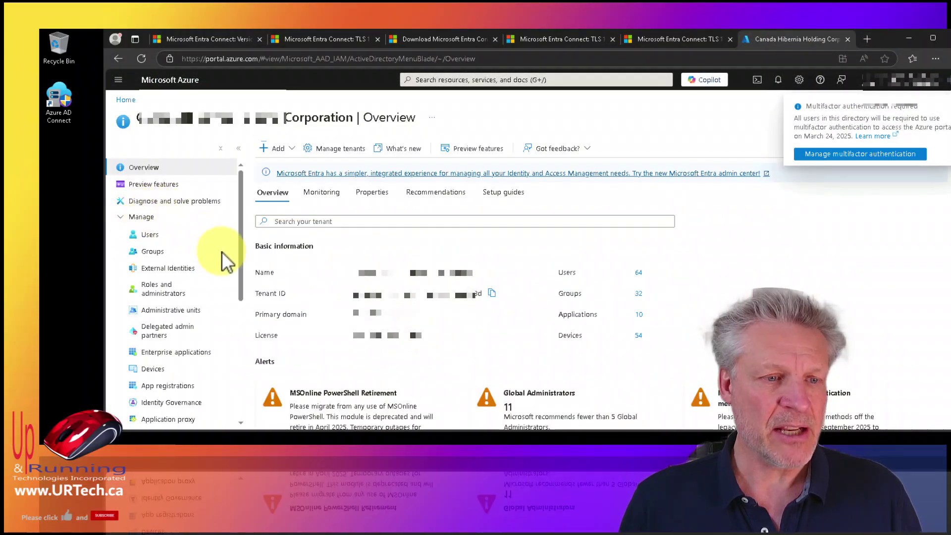
pyautogui.moveTo(240, 239); pyautogui.dragTo(244, 300)
pyautogui.scroll(-3, 242, 307)
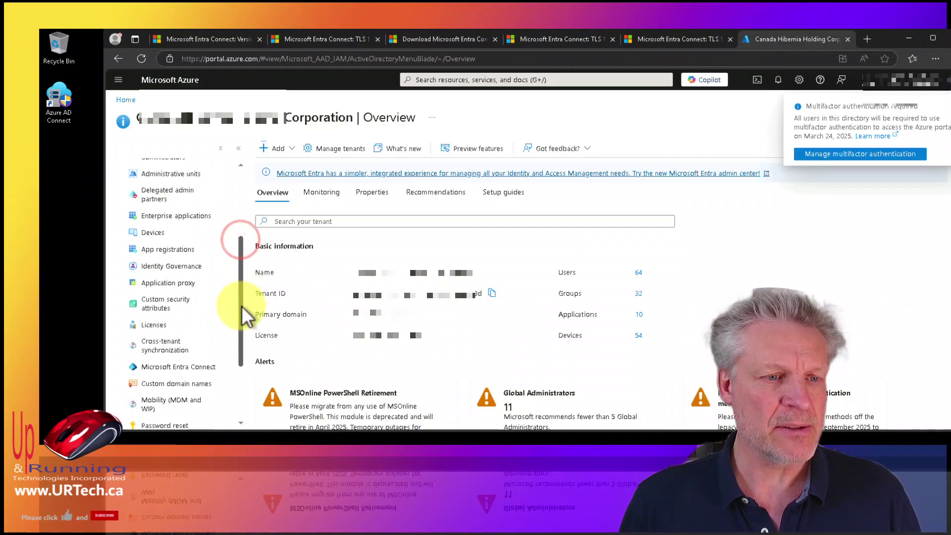
pyautogui.click(191, 341)
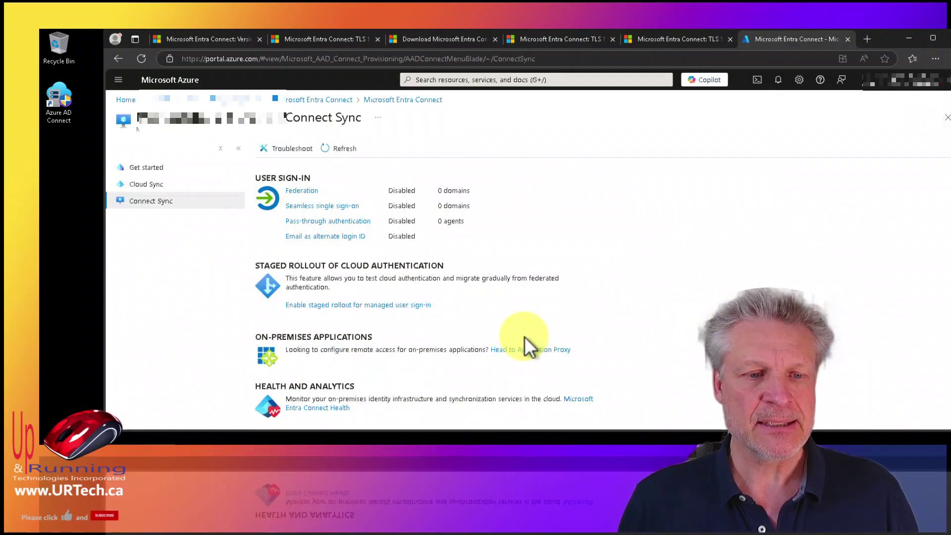
pyautogui.click(328, 411)
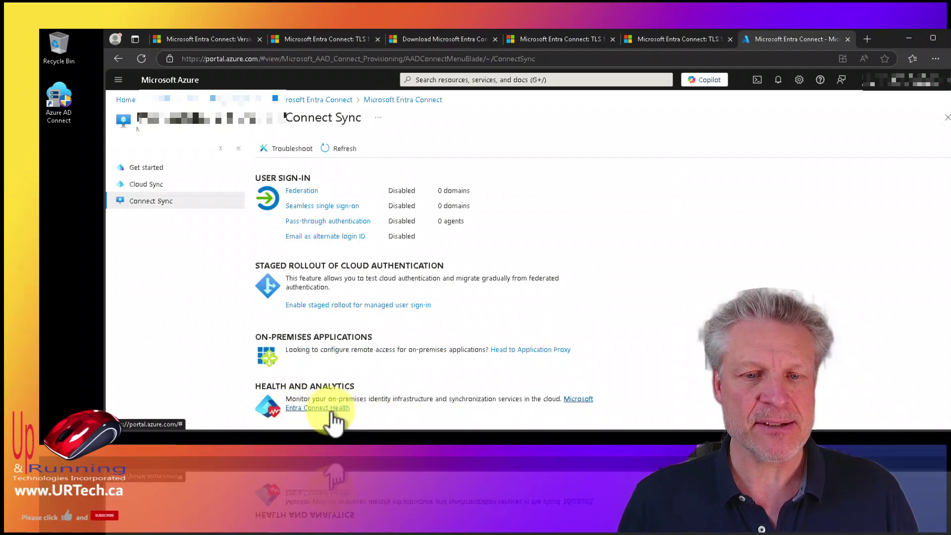